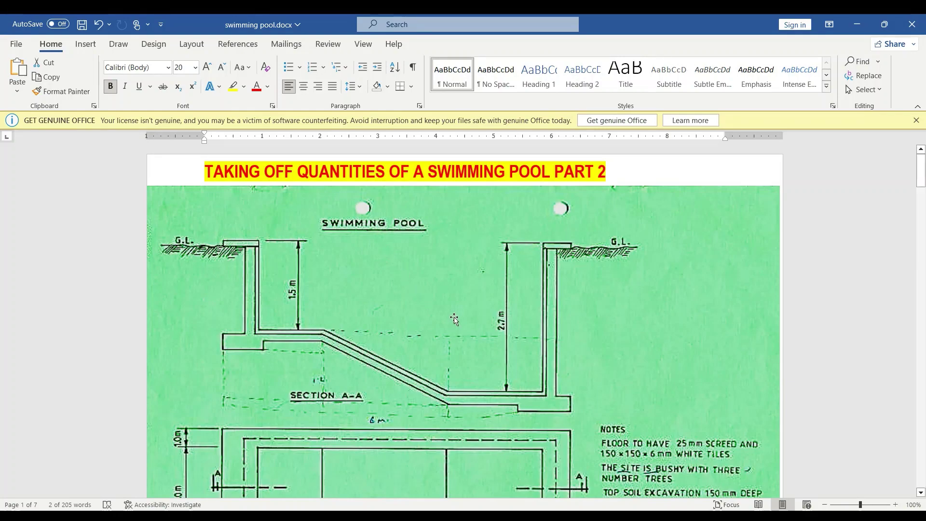
Scroll past drawings DRG. No. 1A and 1B to the ITEMS TO MEASURE list
scroll(454, 319, down, 6)
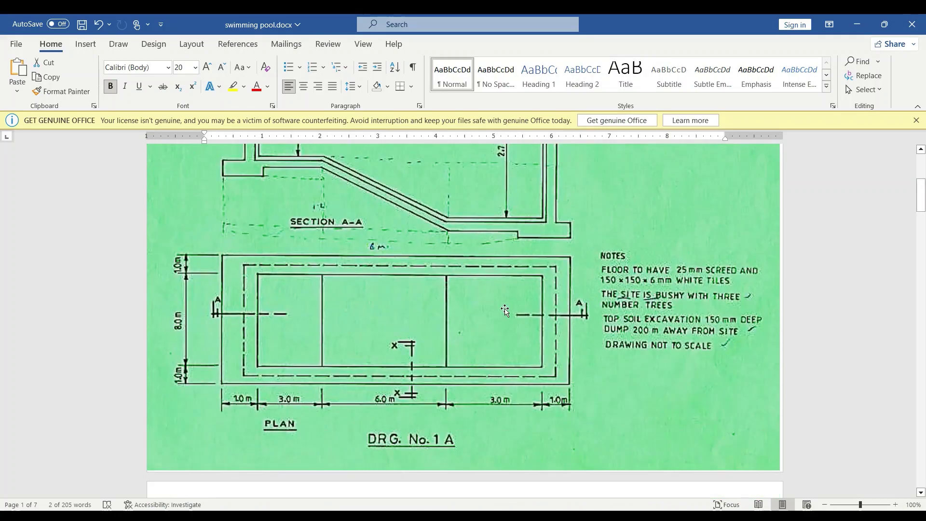
scroll(511, 317, down, 15)
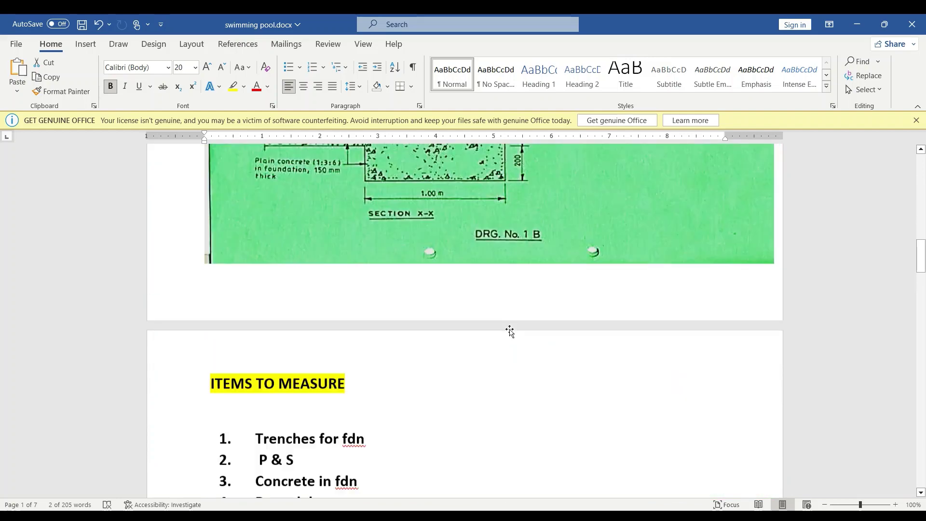
scroll(510, 331, down, 4)
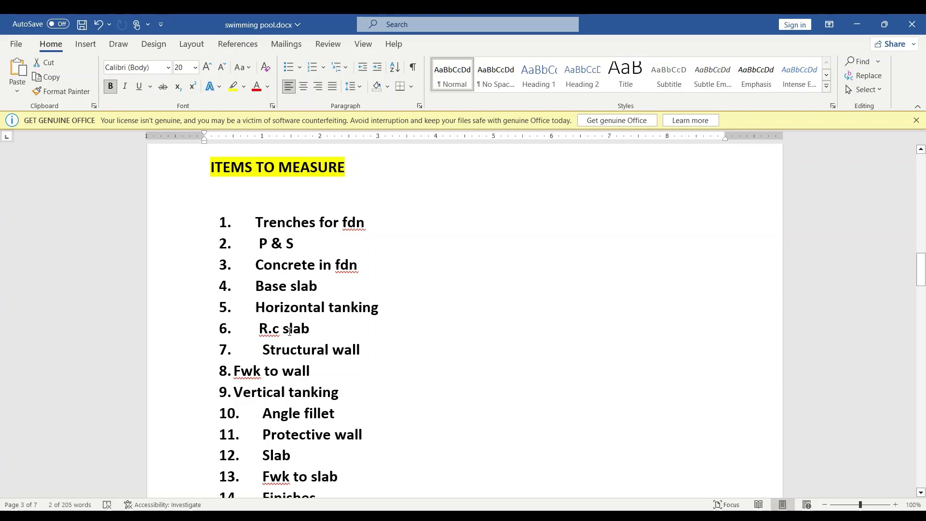
Review drawings 1A and 1B, then scroll to the 41.24m mean girth working on page 4
scroll(337, 324, up, 5)
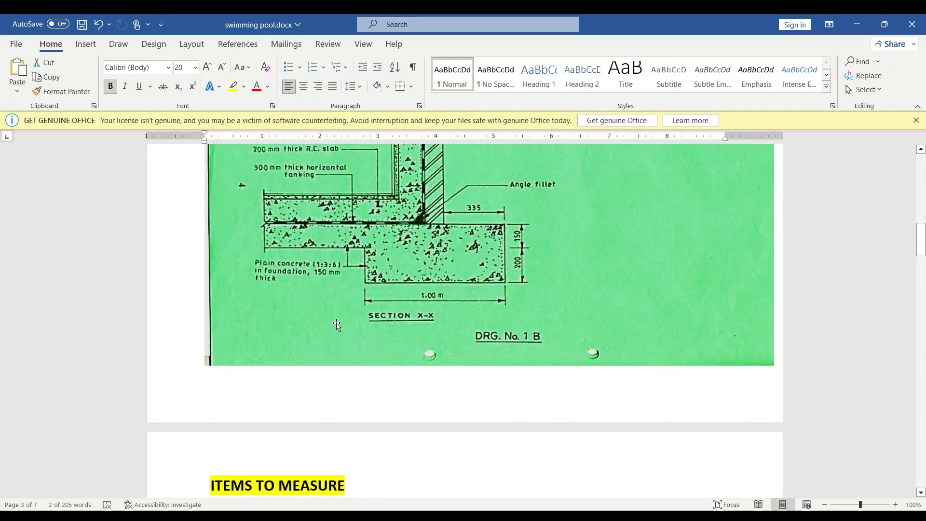
scroll(338, 325, up, 2)
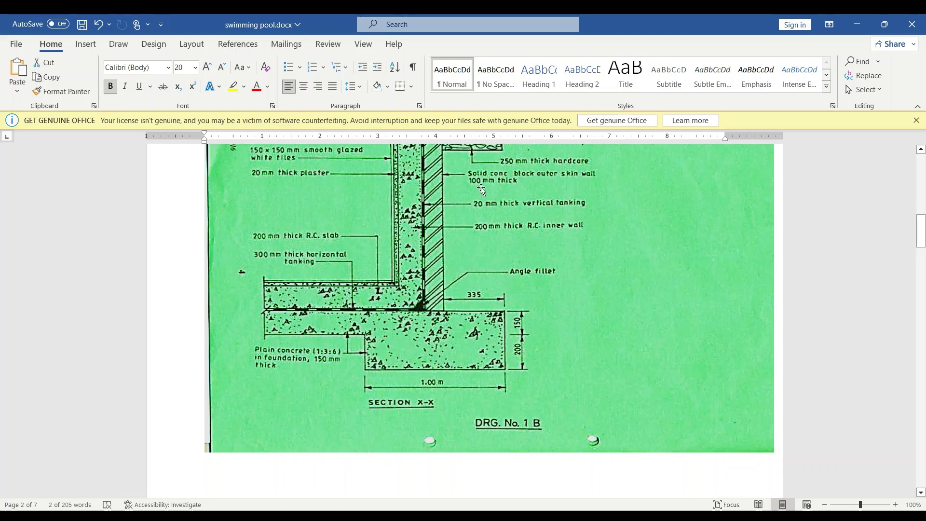
scroll(516, 304, up, 8)
scroll(515, 304, up, 1)
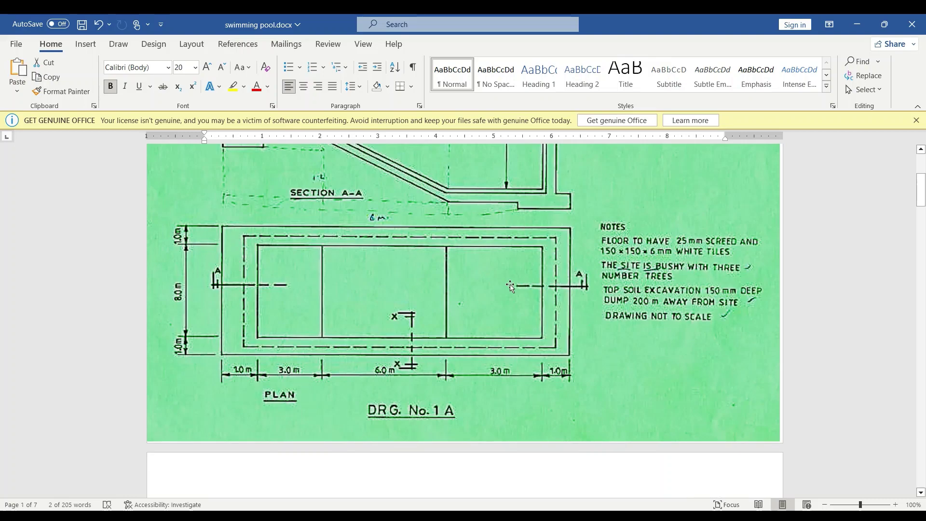
scroll(517, 340, down, 6)
scroll(518, 345, down, 2)
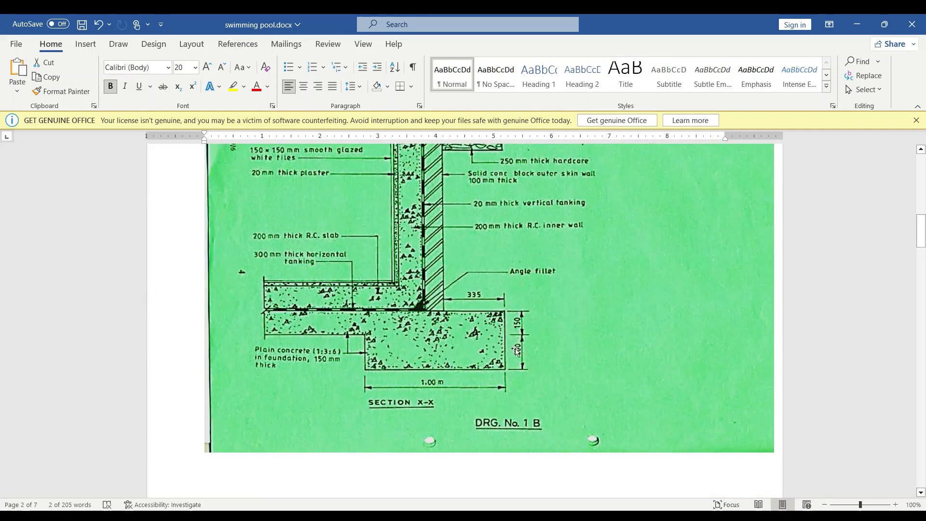
scroll(518, 360, down, 3)
scroll(520, 362, down, 18)
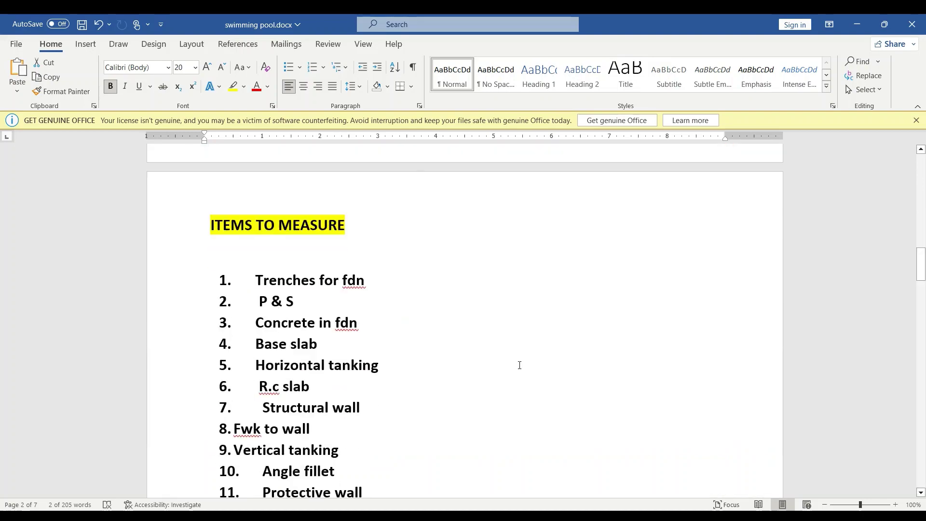
scroll(521, 378, up, 2)
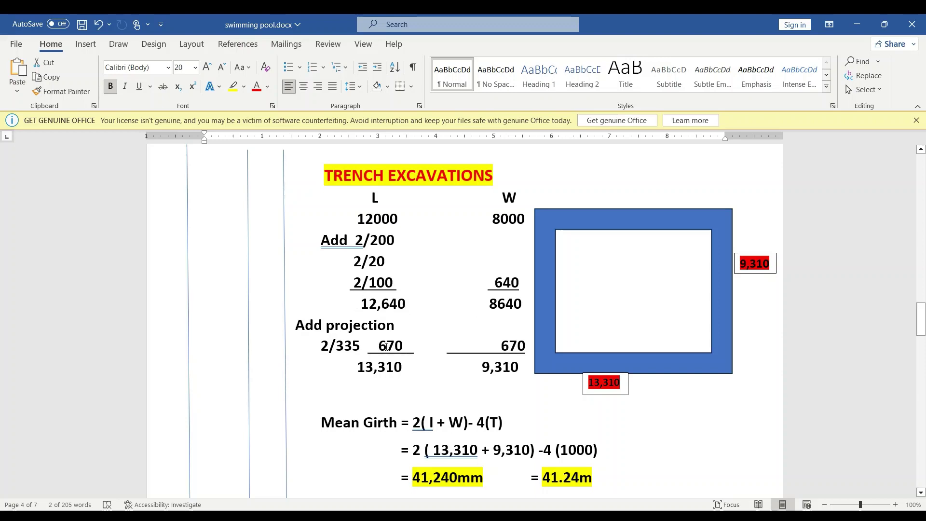
scroll(544, 309, up, 12)
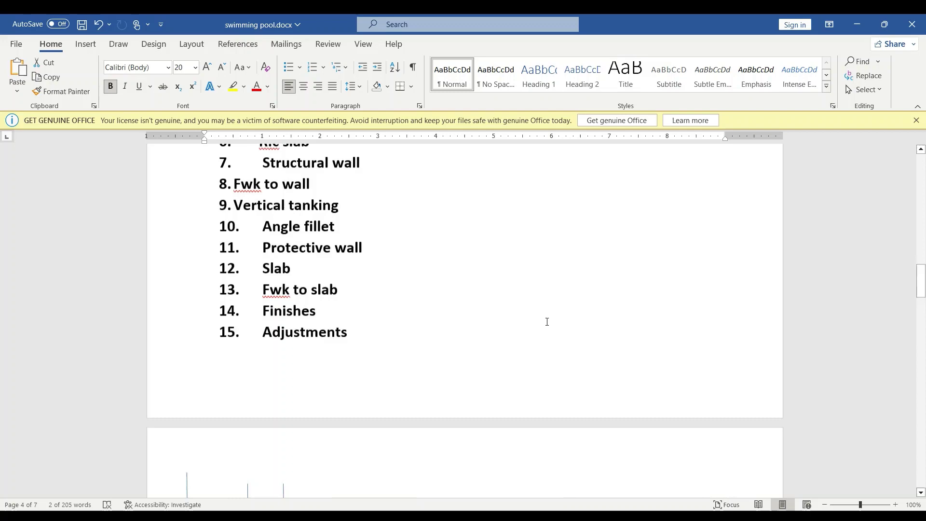
scroll(544, 367, up, 8)
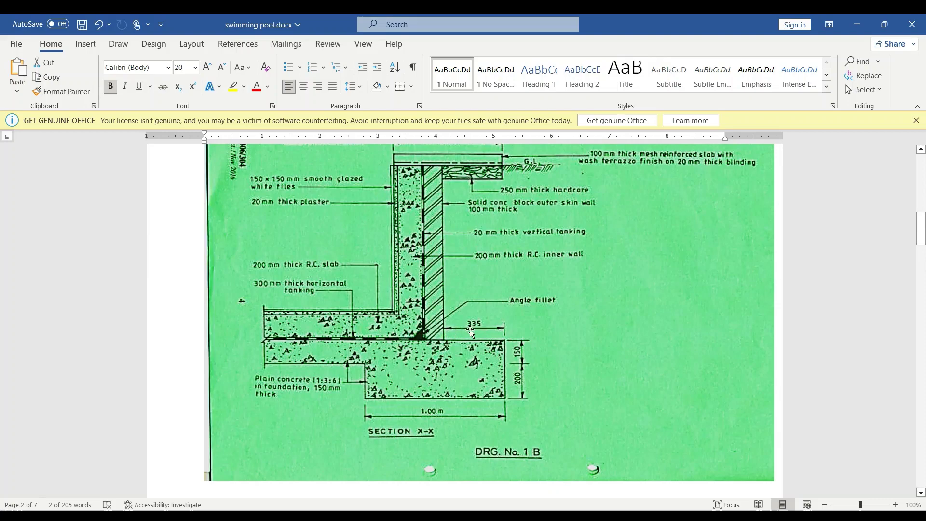
scroll(483, 333, down, 15)
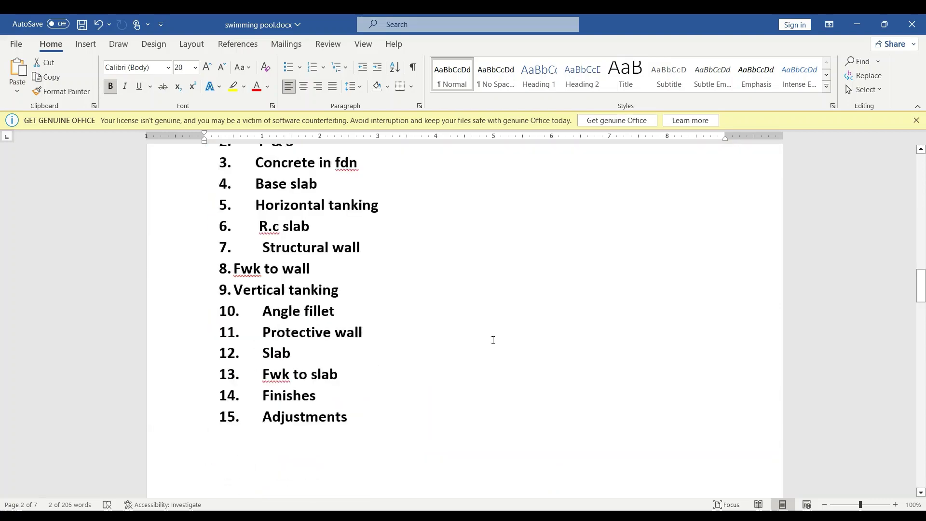
scroll(492, 338, up, 12)
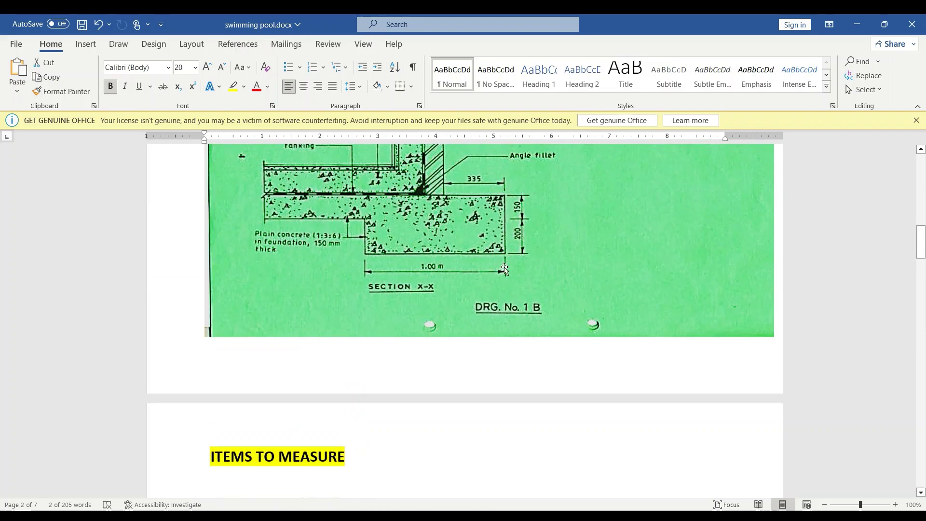
scroll(531, 362, down, 5)
scroll(534, 375, down, 15)
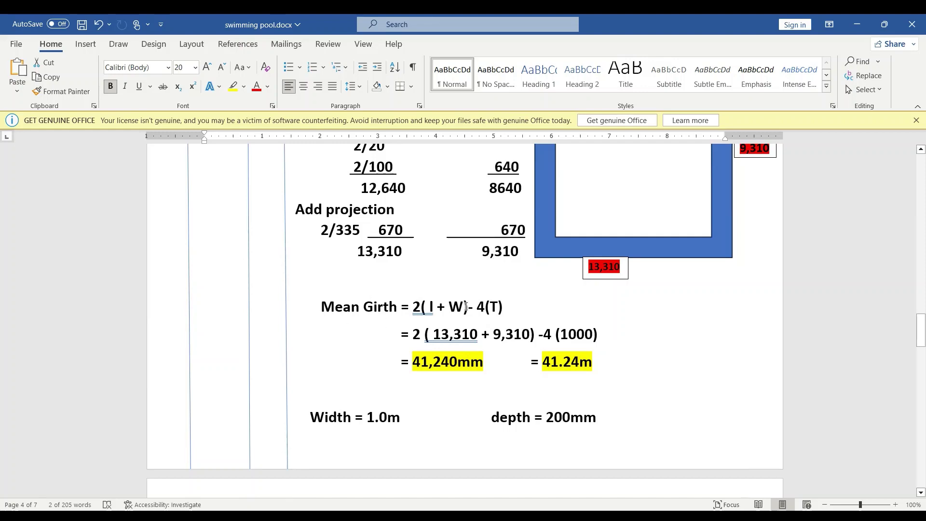
scroll(597, 273, up, 2)
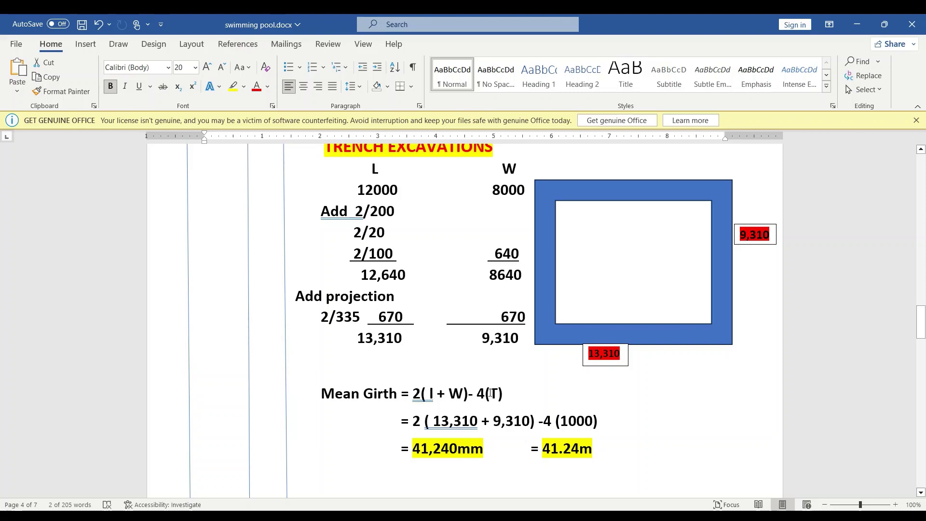
scroll(490, 392, up, 1)
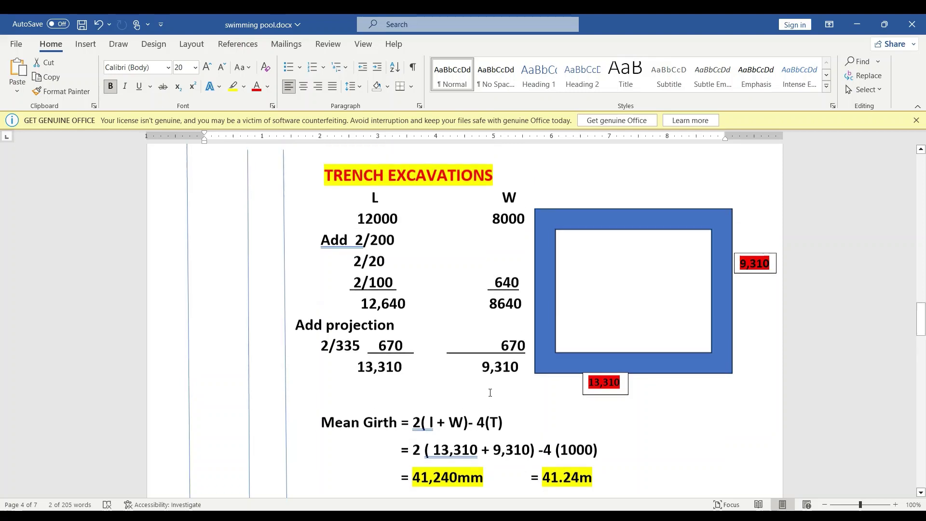
scroll(531, 415, down, 2)
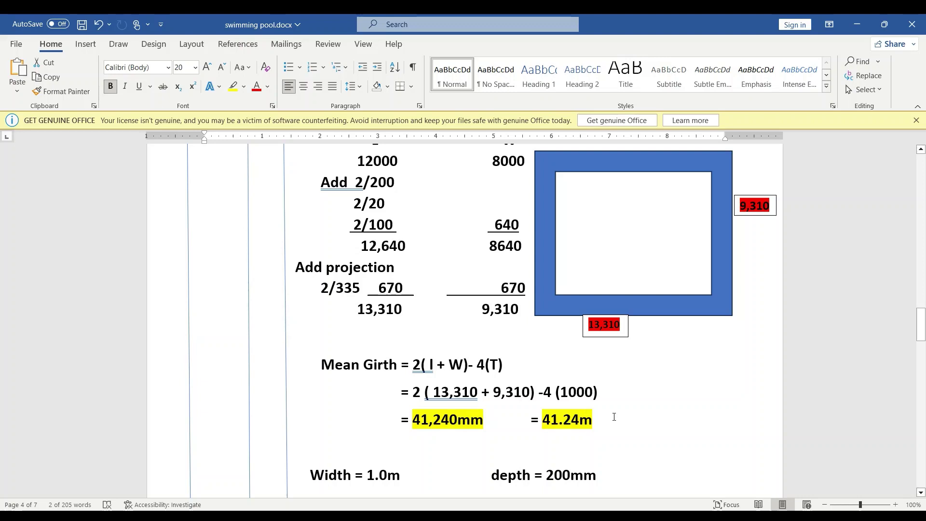
scroll(613, 415, down, 3)
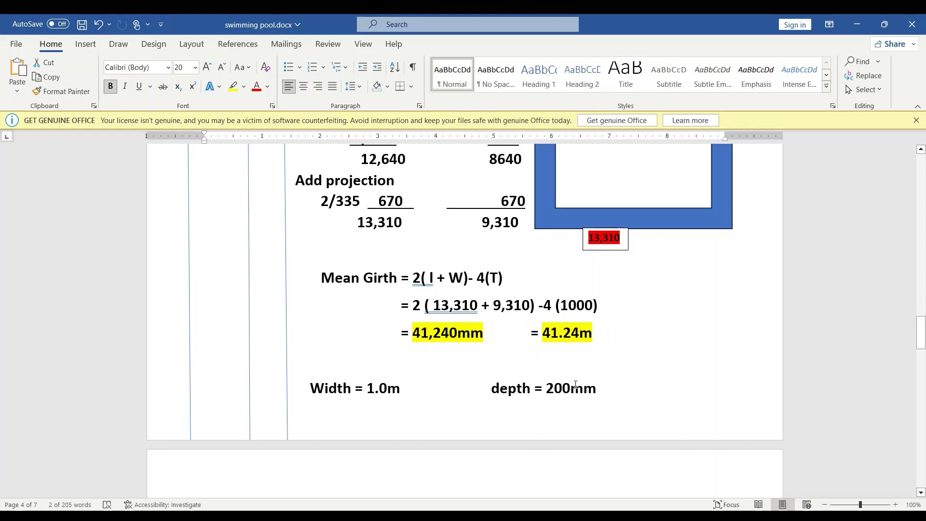
Scroll to the 41.24 × 1.00 × 0.20 trench excavation, backfill and dewatering entries
scroll(567, 349, down, 3)
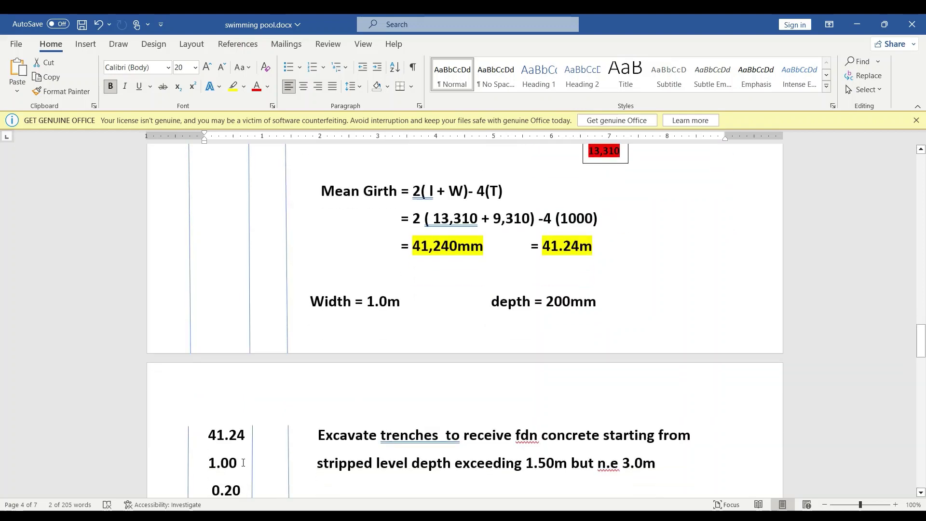
scroll(234, 443, down, 2)
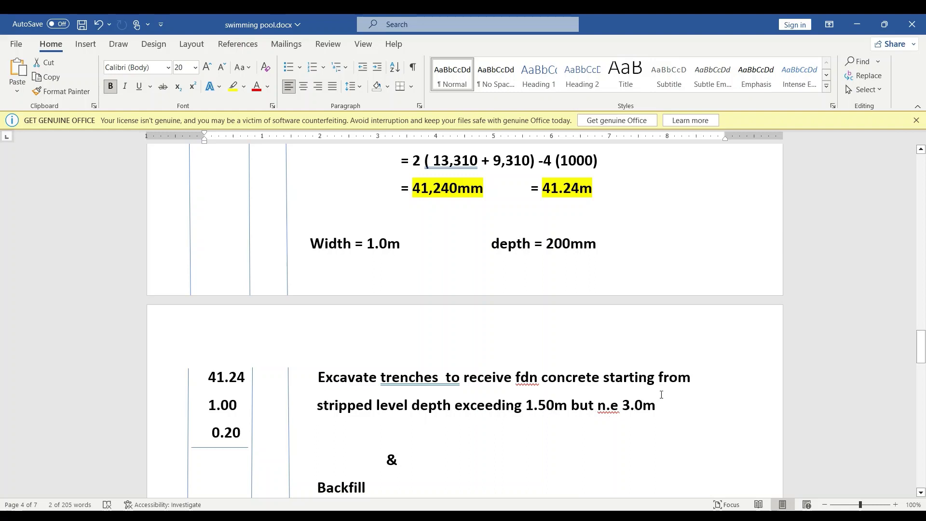
scroll(463, 421, down, 2)
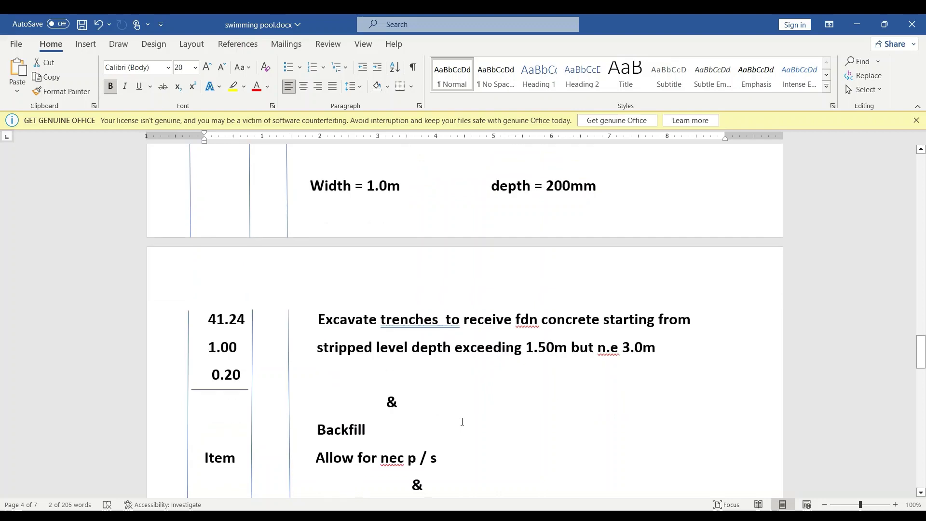
scroll(409, 409, down, 1)
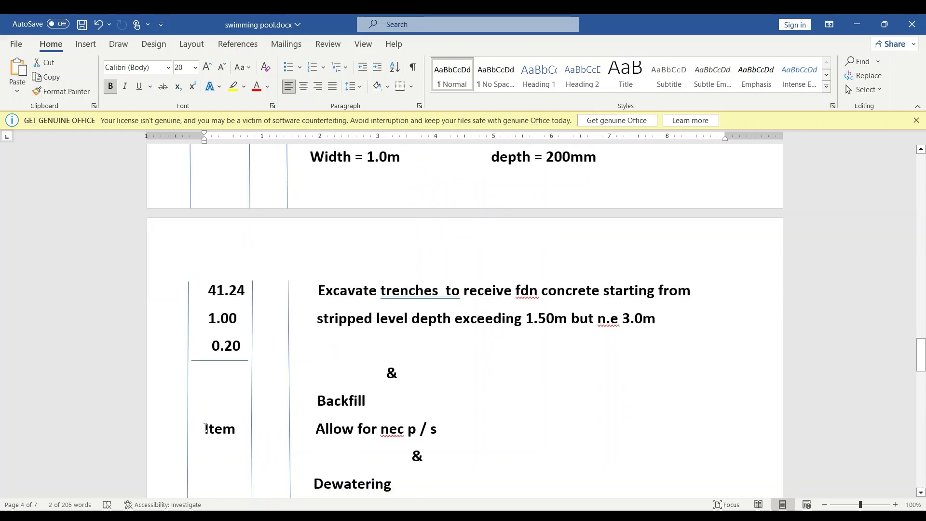
Draw a short horizontal line shape under the Item entry in the quantities column
click(86, 43)
click(148, 76)
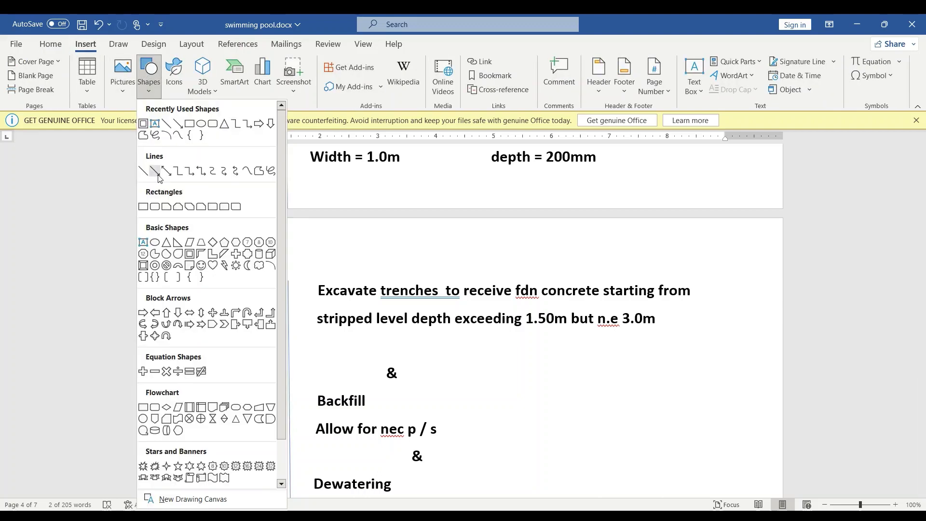
click(164, 125)
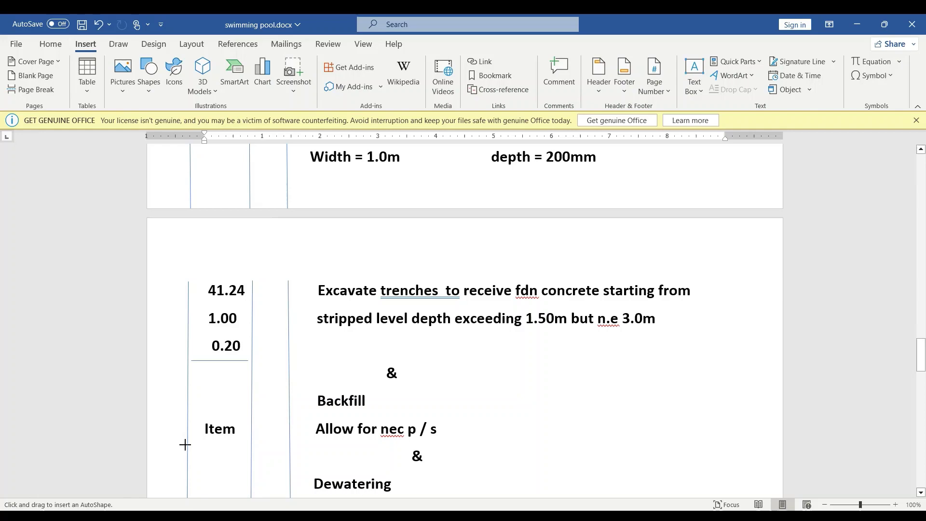
drag(186, 443, 250, 443)
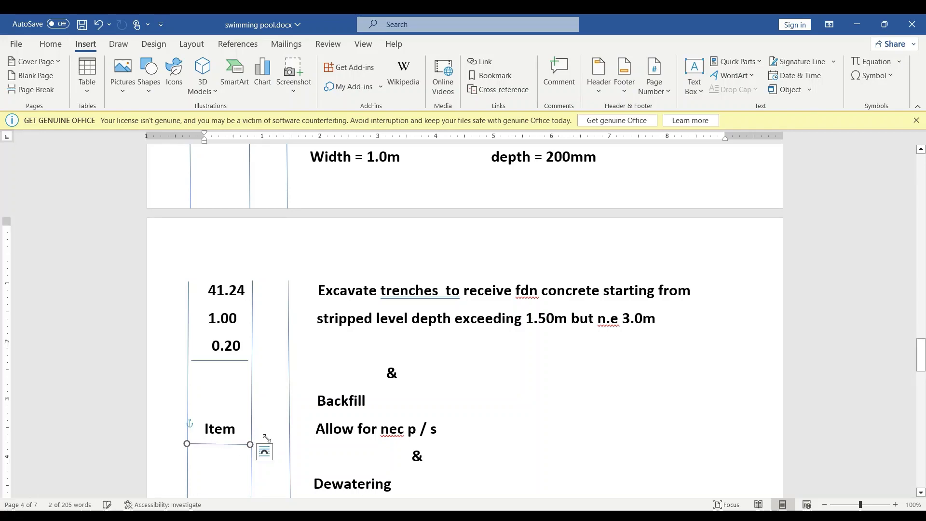
Scroll back up to drawing No. 1B, Section X-X, showing the 1.00 m foundation
scroll(400, 399, down, 2)
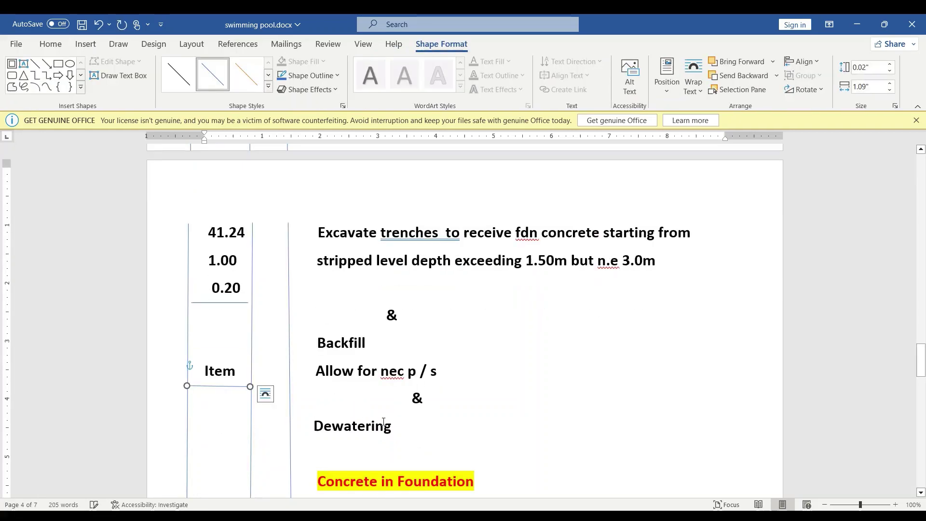
scroll(352, 425, down, 3)
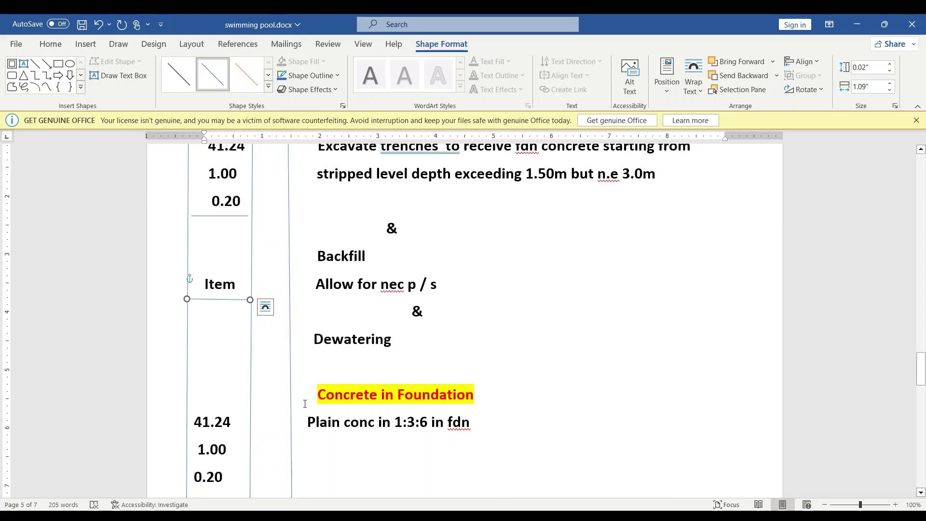
scroll(405, 419, down, 3)
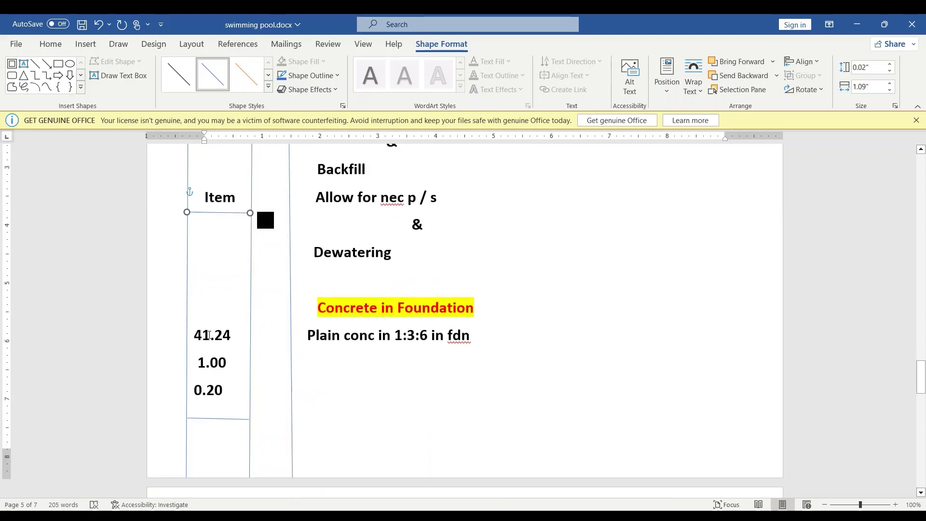
scroll(410, 352, up, 1)
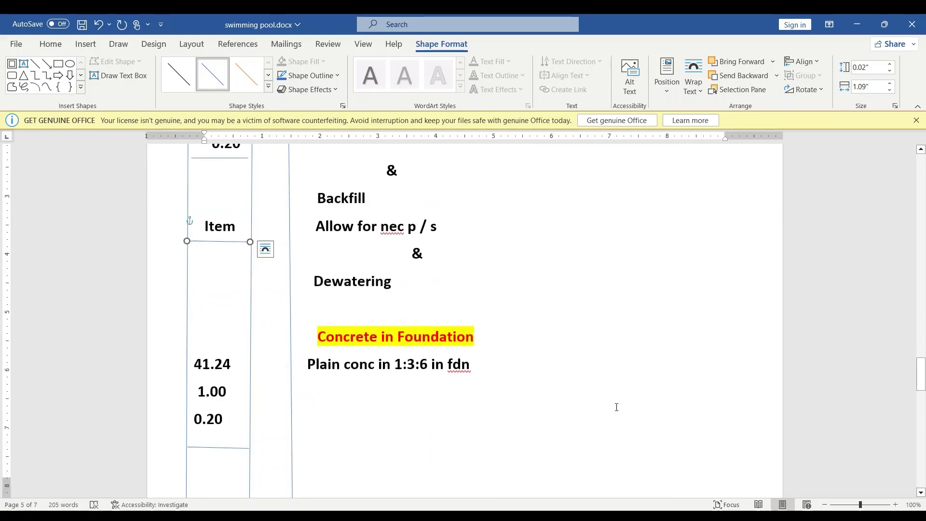
scroll(616, 407, up, 3)
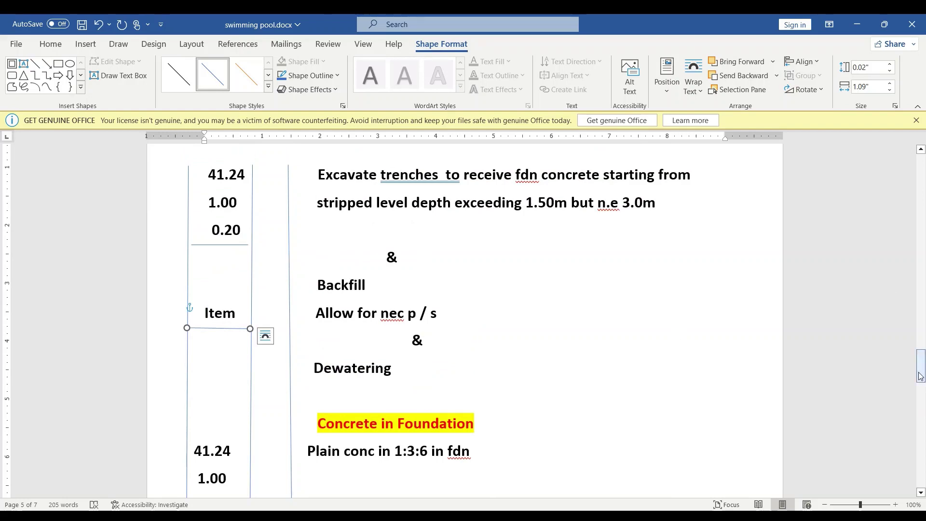
mouse_move(921, 376)
mouse_down()
mouse_move(901, 175)
mouse_move(915, 200)
mouse_move(915, 235)
mouse_up()
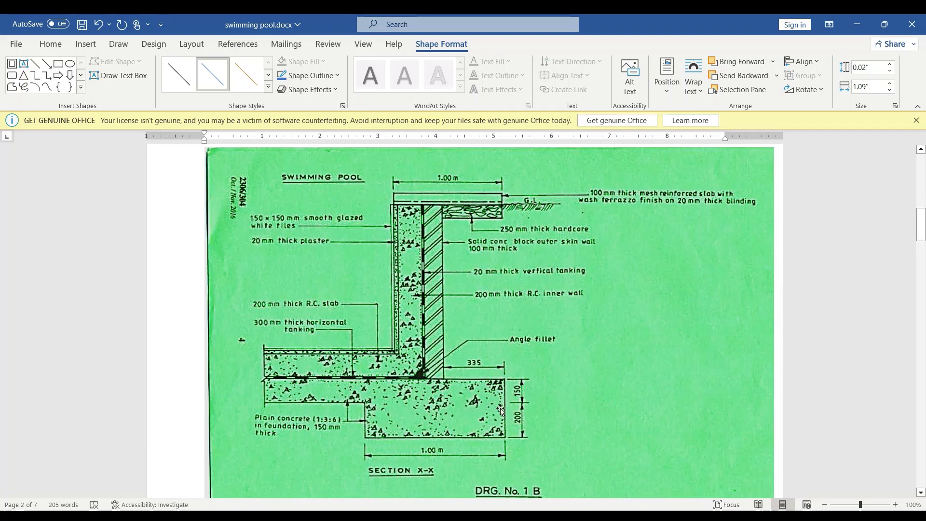
Scroll past Trench Excavations and Concrete in Foundation to the 13.31 by 9.31 Base in Slab bed
scroll(502, 407, down, 15)
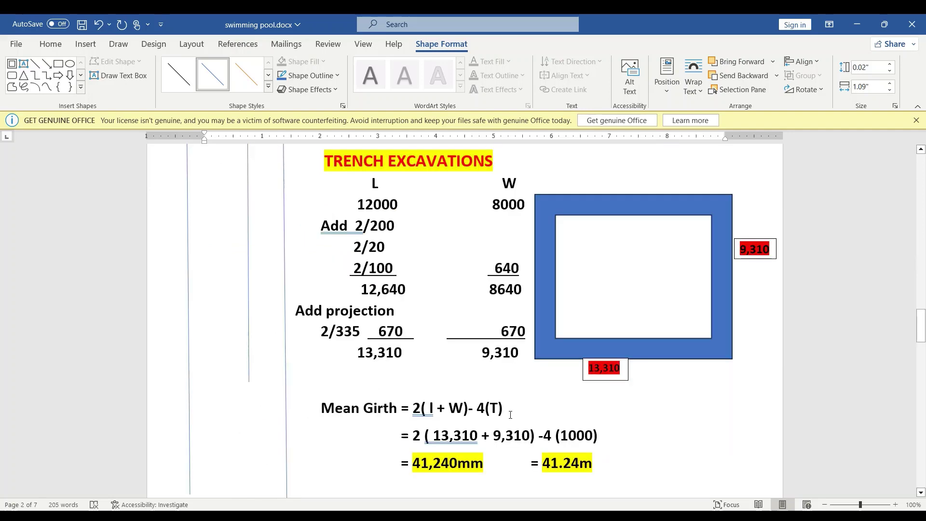
scroll(510, 415, down, 10)
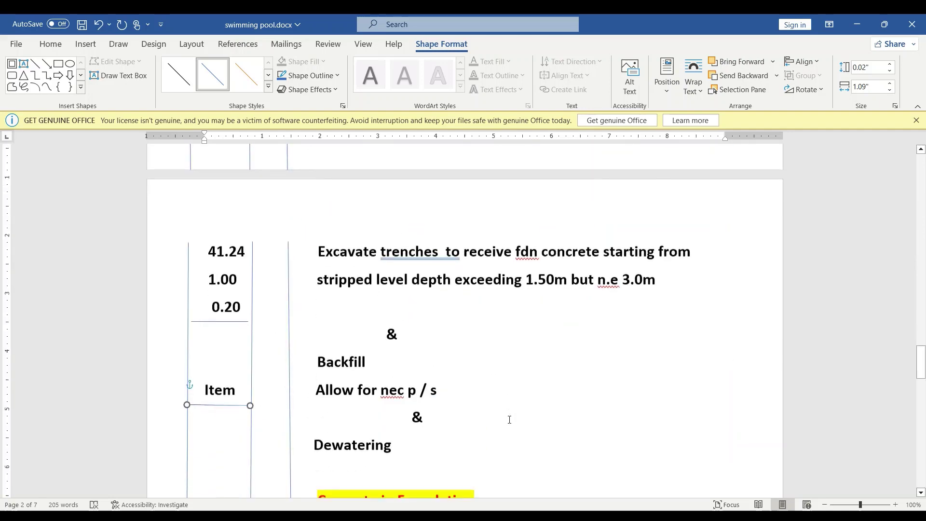
scroll(510, 419, down, 3)
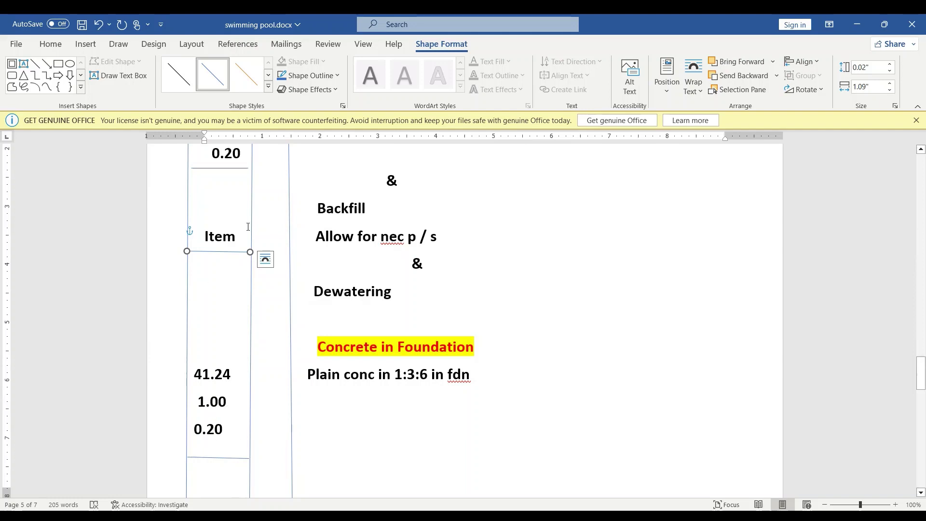
scroll(248, 227, up, 2)
scroll(261, 426, down, 1)
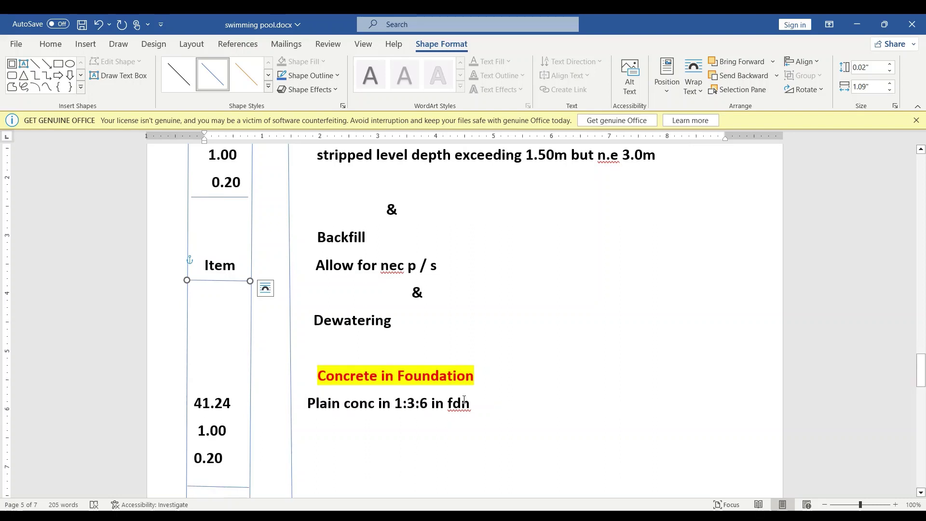
scroll(463, 400, down, 1)
scroll(463, 401, down, 5)
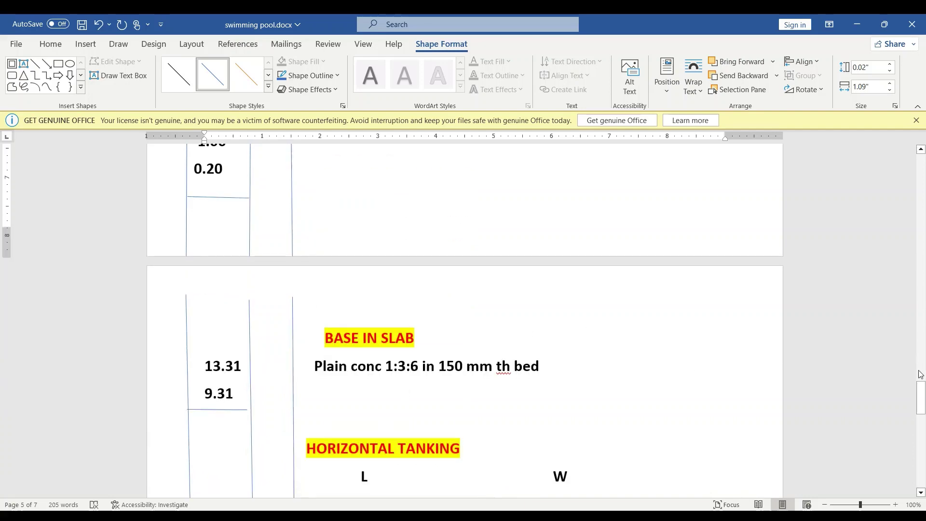
Drag the scrollbar up to Section X-X on drawing No. 1B
drag(921, 386, 923, 239)
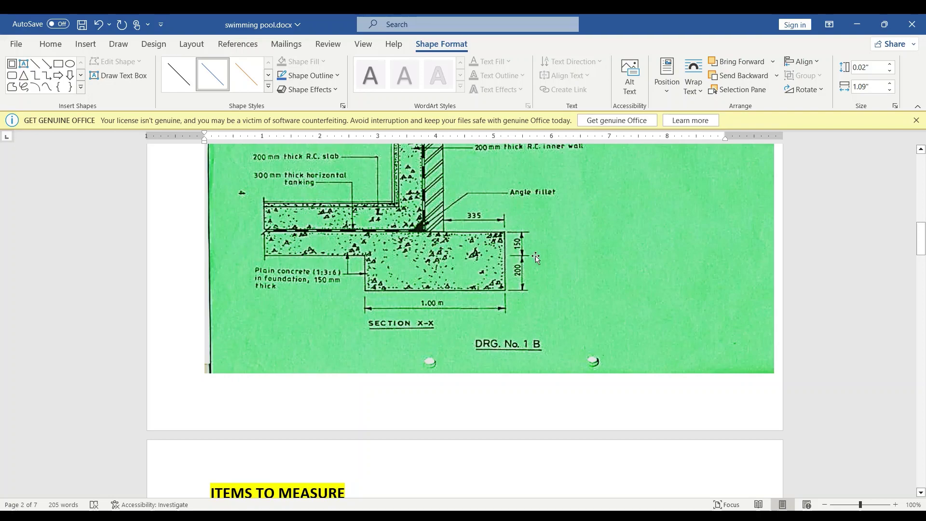
Check DRG. No. 1A, then scroll down to the 150 mm 1:3:6 Base in Slab entry, 13.31 by 9.31
scroll(516, 296, up, 2)
scroll(516, 296, up, 10)
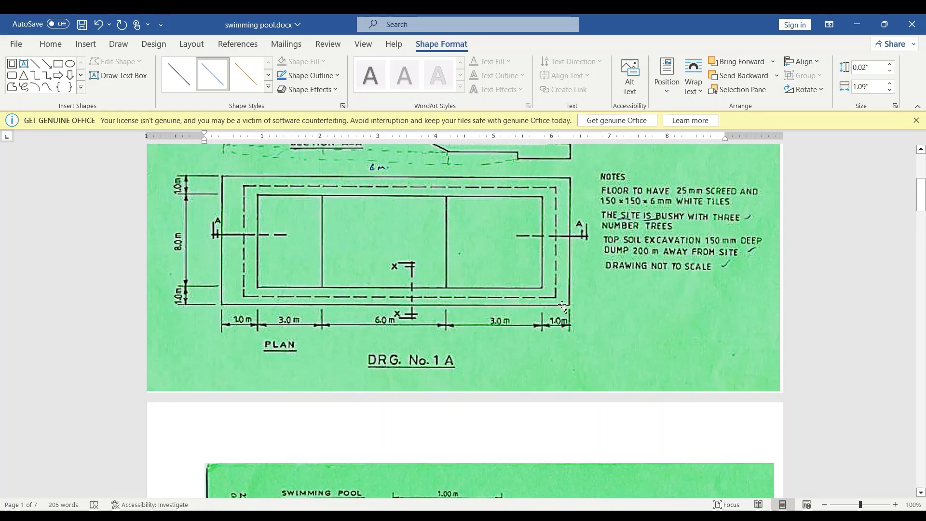
scroll(555, 309, down, 5)
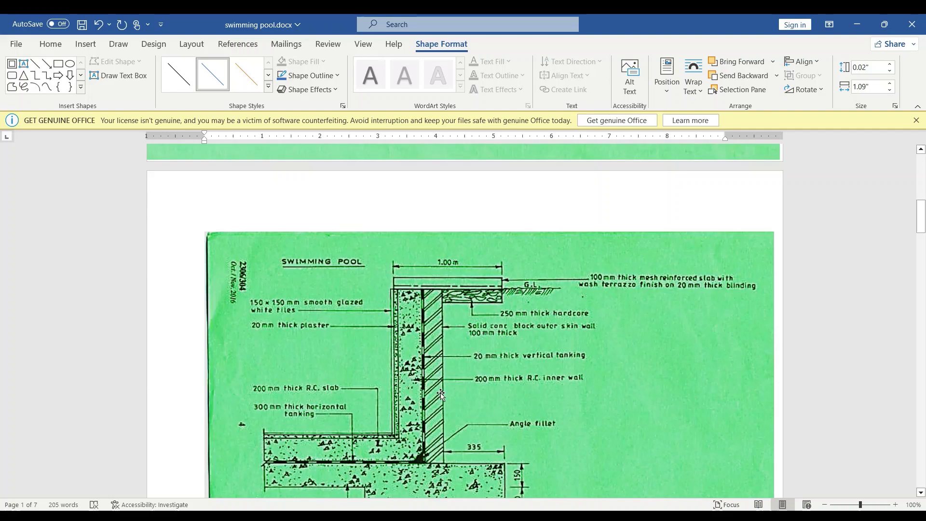
scroll(473, 365, down, 2)
scroll(507, 367, down, 15)
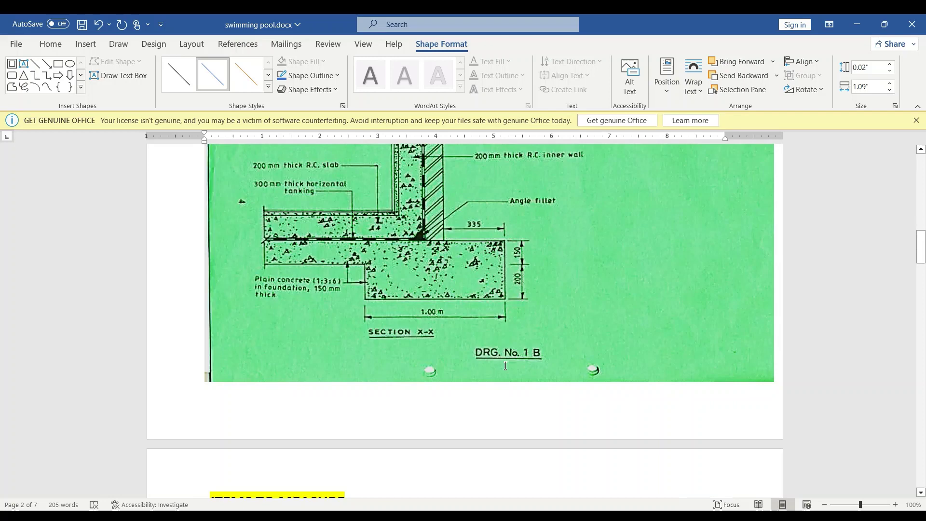
scroll(518, 366, down, 4)
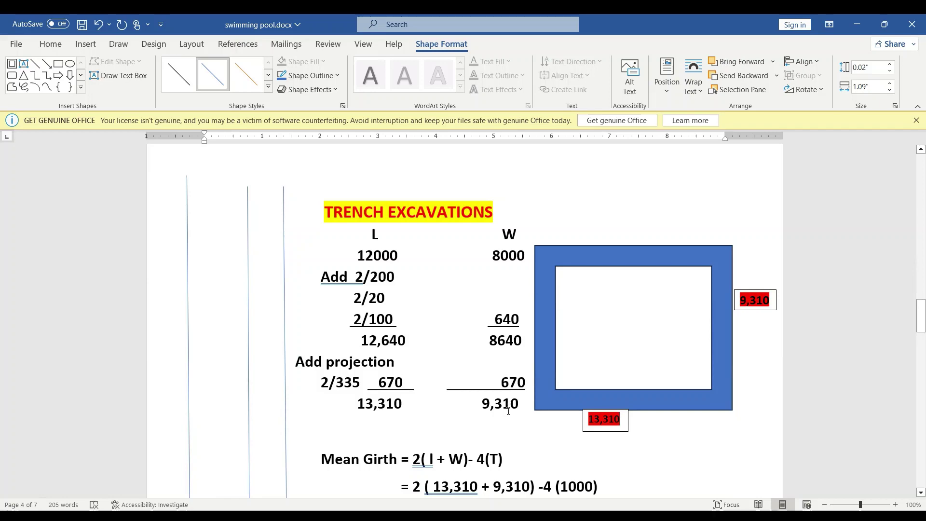
scroll(509, 411, down, 18)
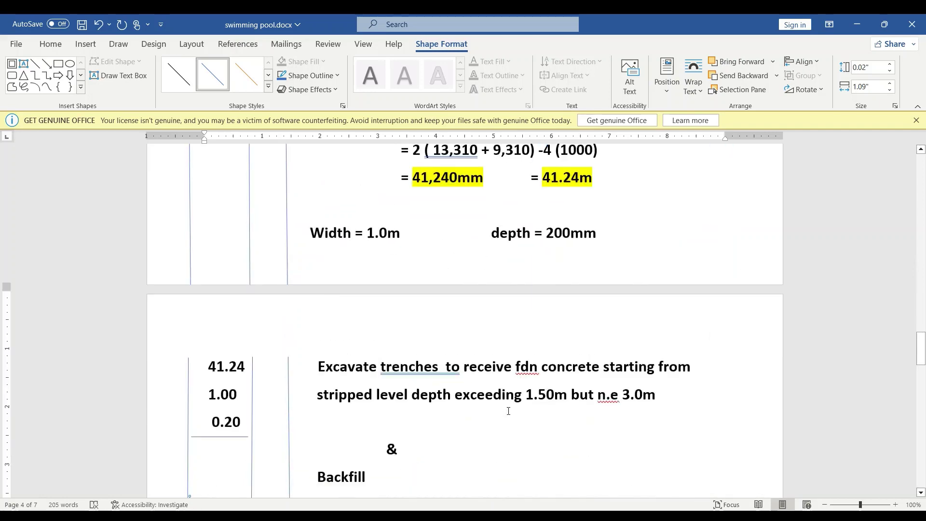
scroll(508, 412, down, 3)
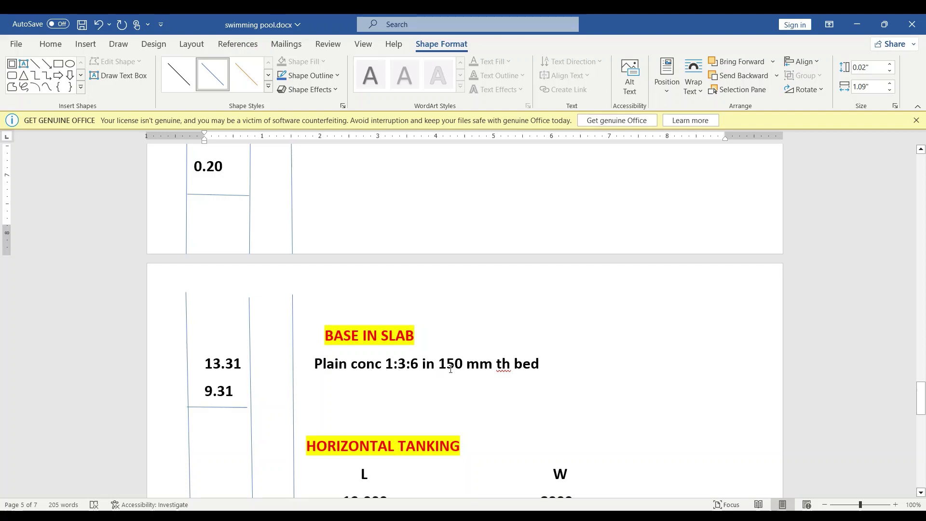
scroll(516, 377, up, 1)
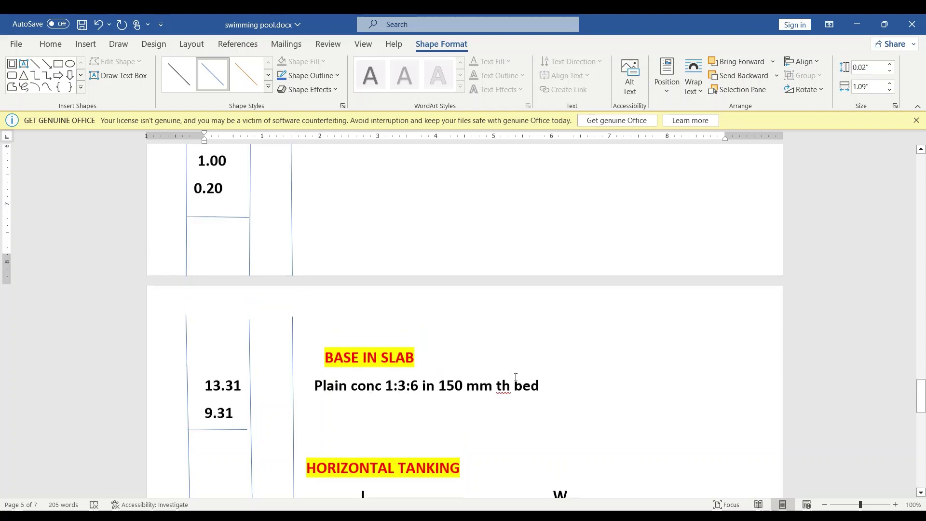